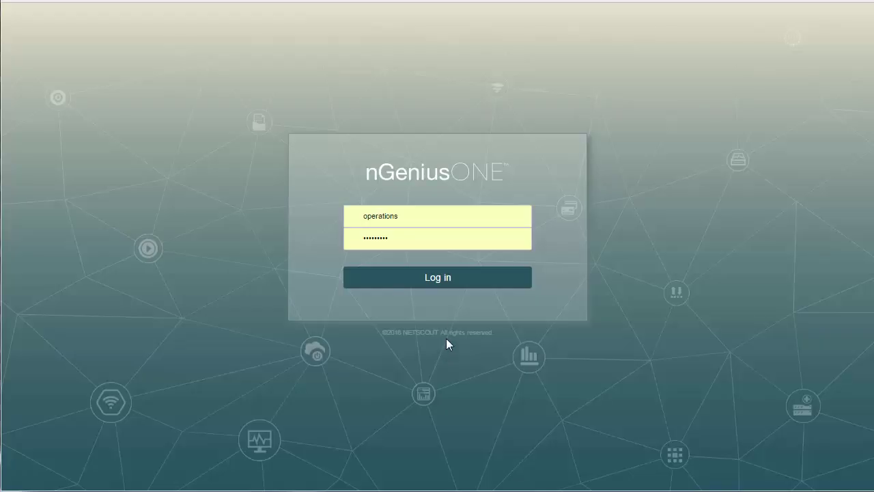
Step: Sign in and drill the Service Dashboard through Enterprise Geographically > US - East > New York
left_click(439, 280)
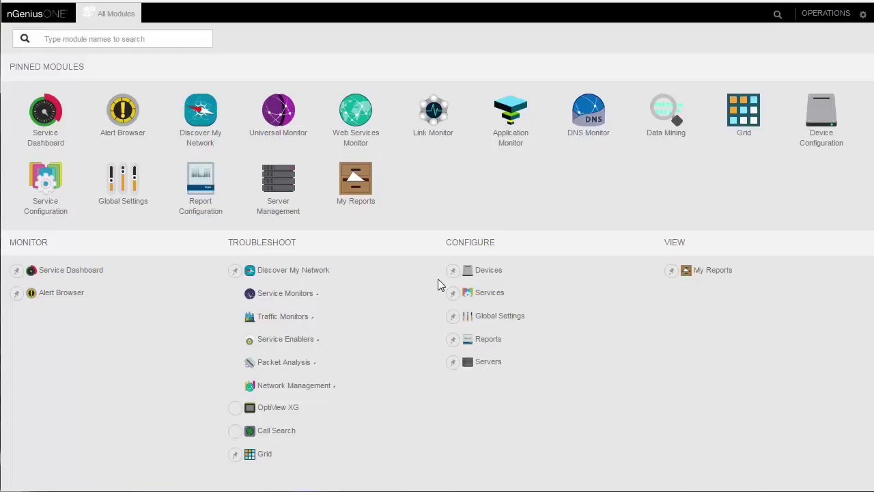
left_click(54, 119)
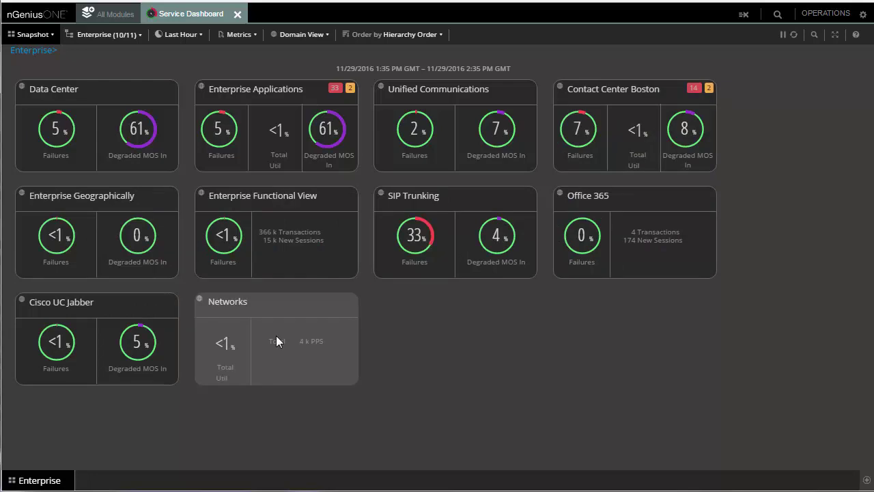
left_click(86, 207)
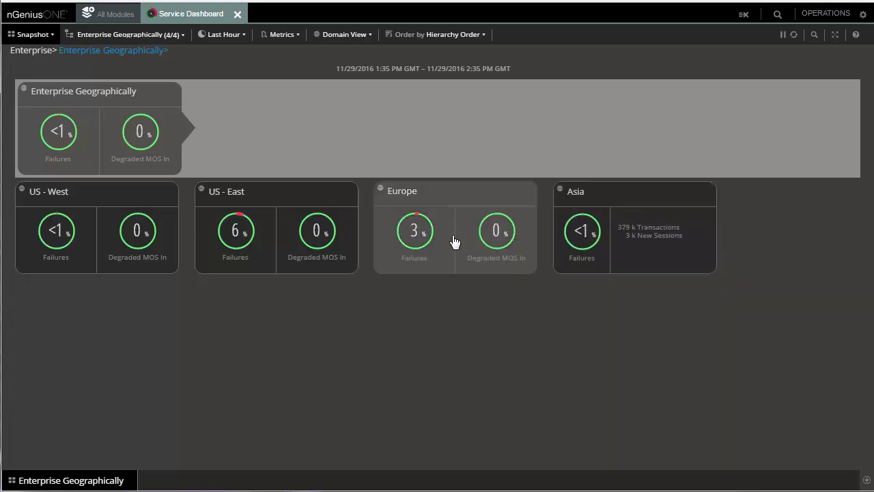
left_click(256, 198)
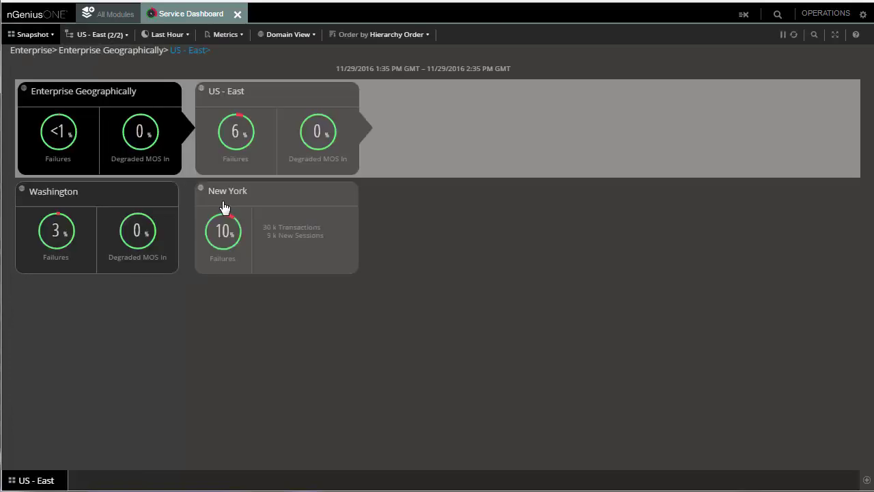
left_click(279, 200)
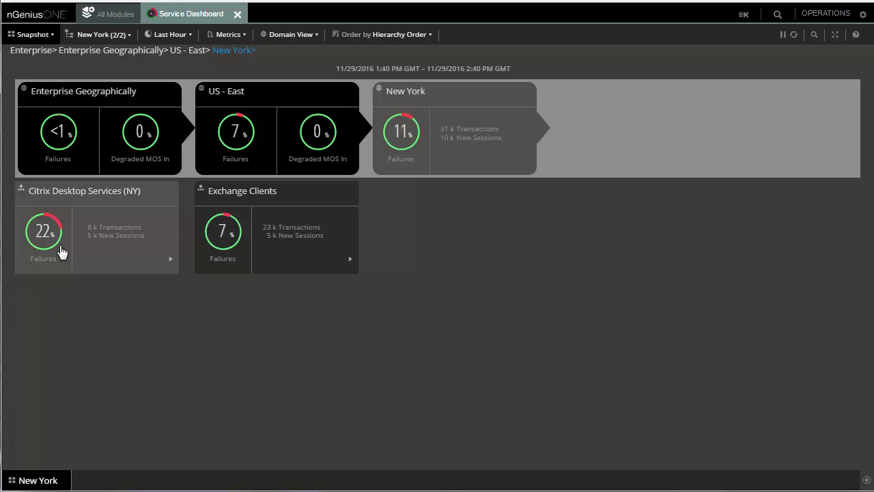
Step: Check the time-range choices, then return to the top Enterprise level
left_click(175, 41)
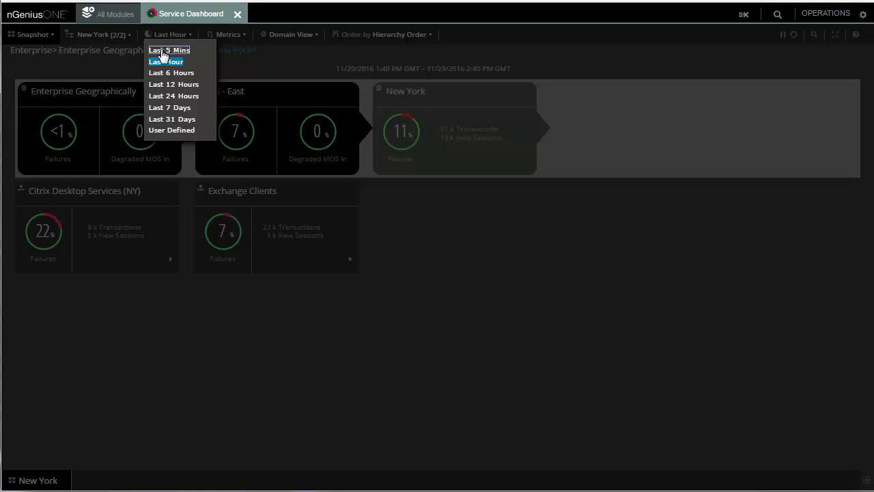
left_click(41, 46)
left_click(40, 52)
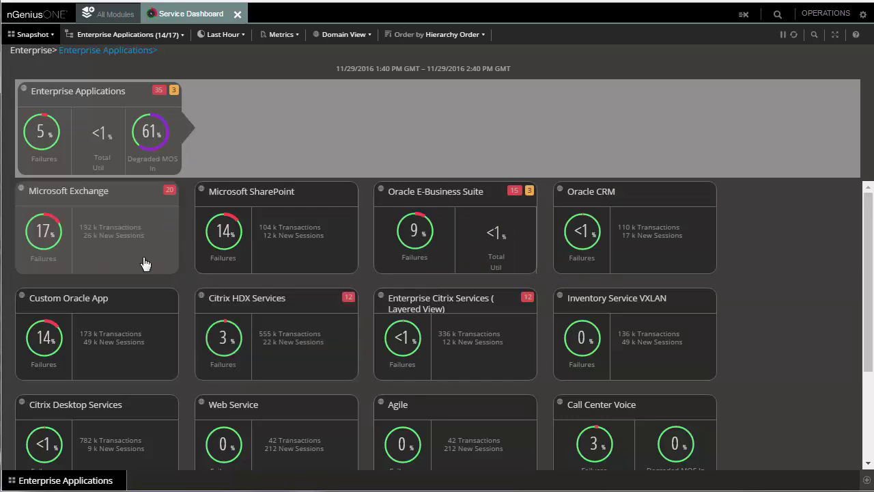
left_click(101, 209)
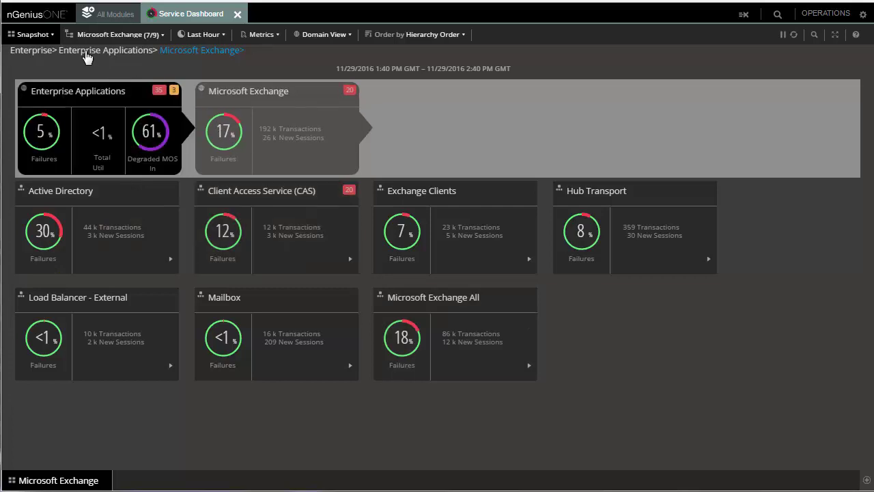
left_click(31, 51)
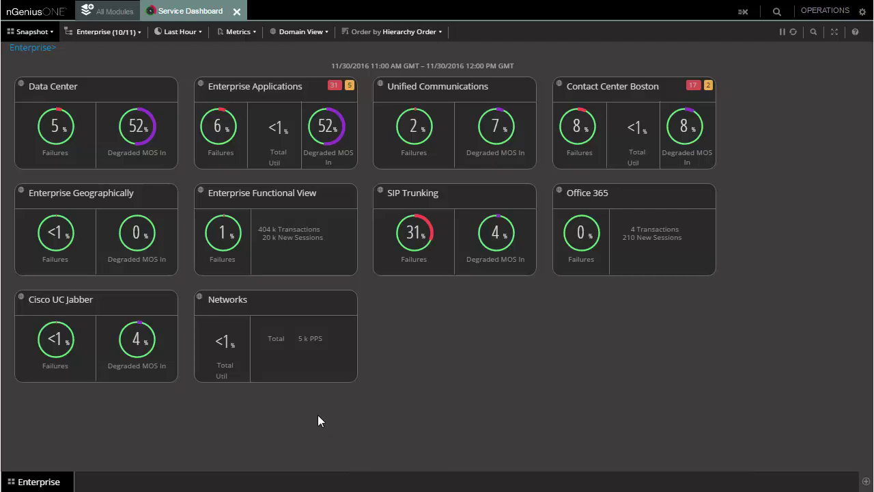
Step: Drill into Enterprise Applications > Oracle CRM and open the Snapshot view-mode dropdown
left_click(246, 93)
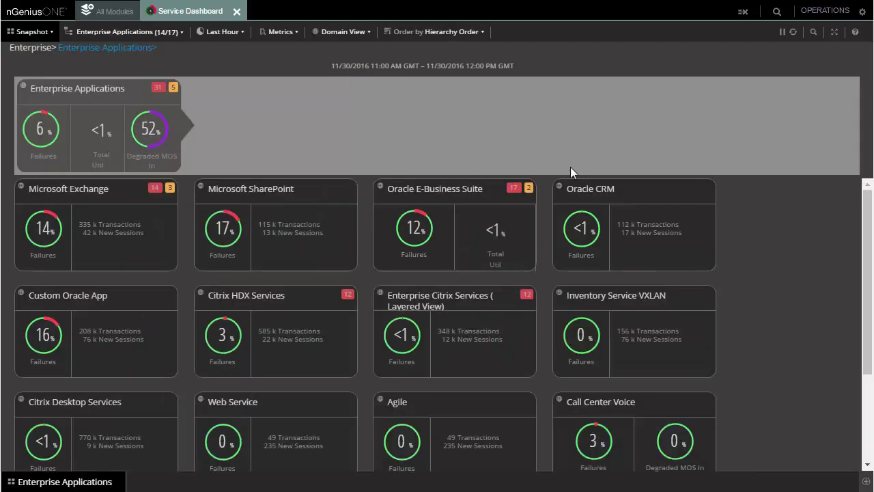
left_click(587, 205)
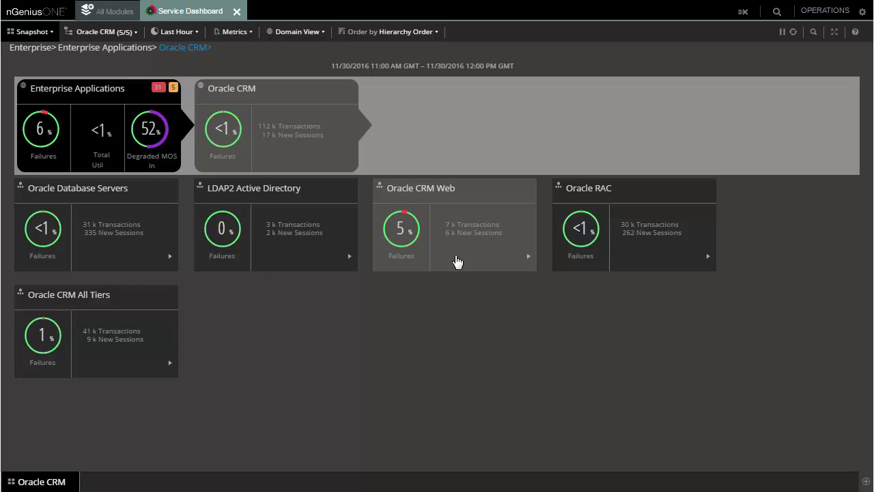
left_click(30, 31)
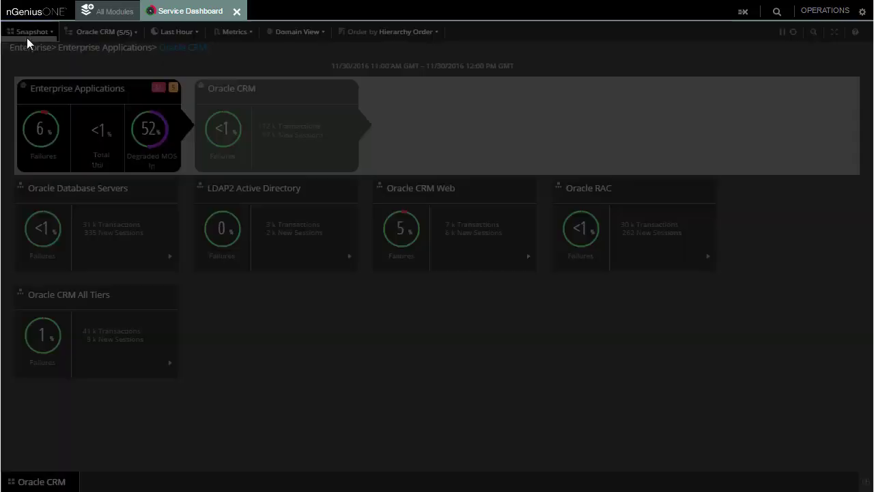
Step: Switch the Oracle CRM dashboard from Snapshot to Over Time view
left_click(26, 59)
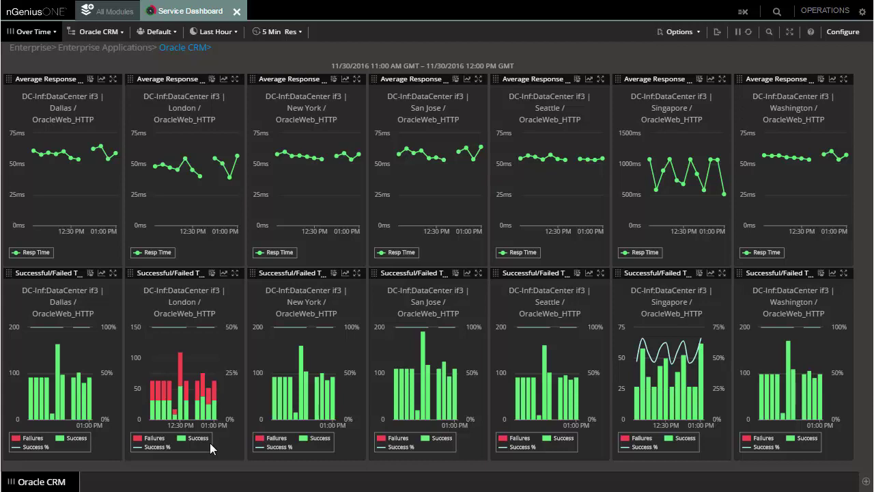
Step: Enlarge London's Successful/Failed chart, pick its time range, then open OracleAppSrv5 in Universal Monitor
left_click(235, 273)
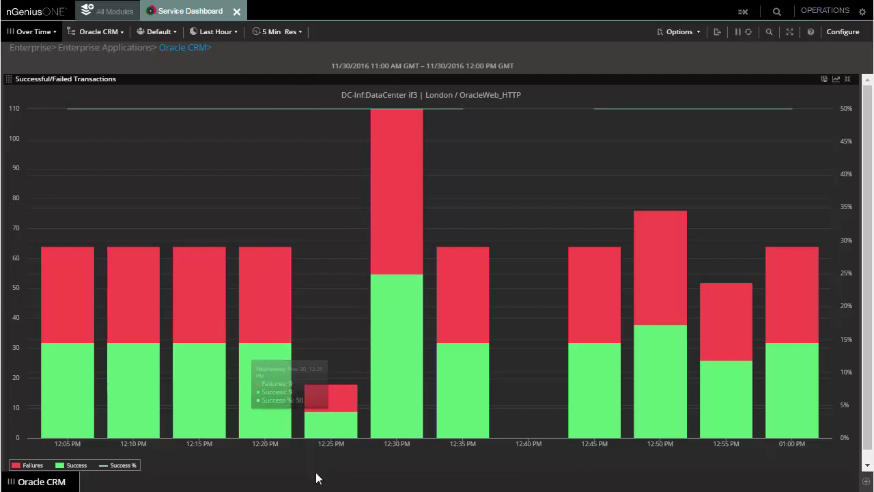
left_click(224, 32)
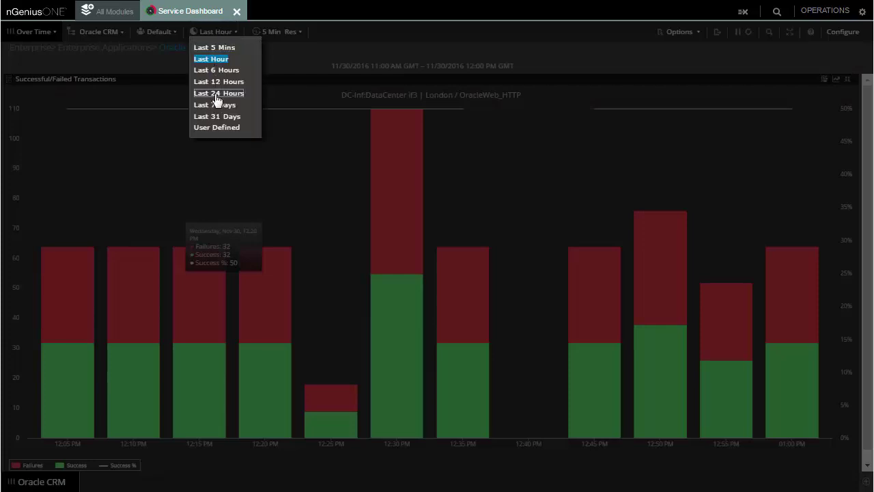
left_click(216, 93)
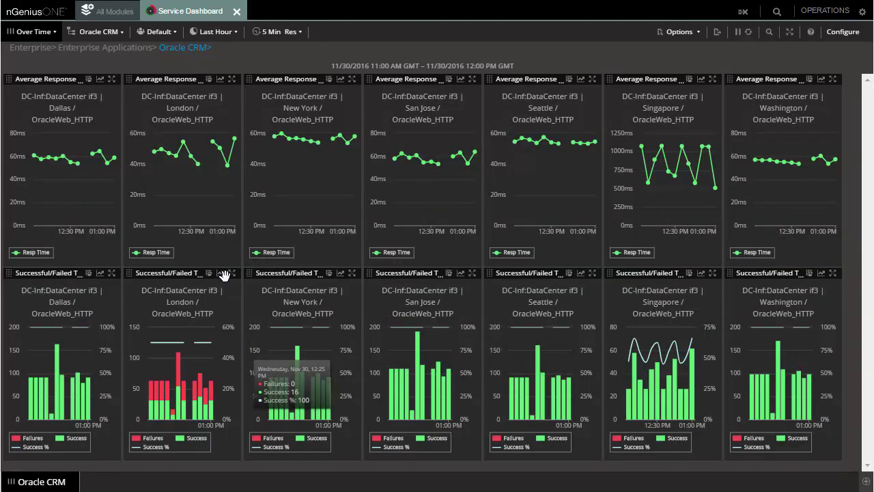
left_click(221, 275)
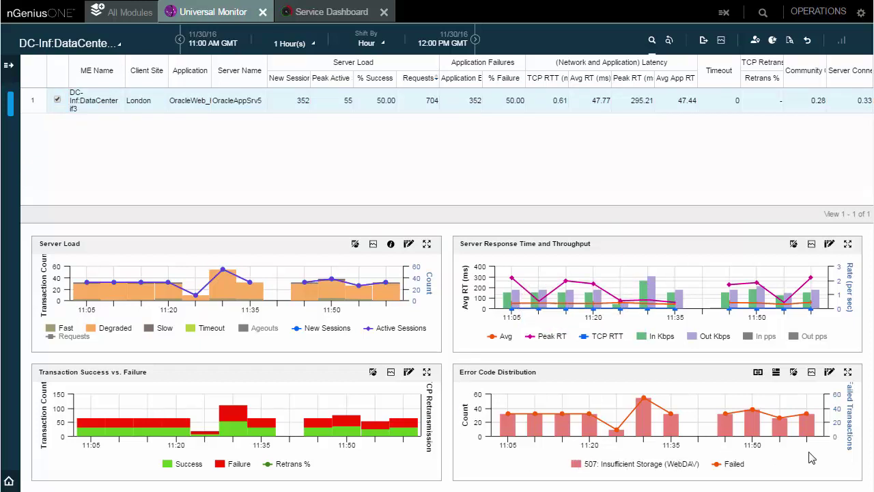
Step: Maximize Error Code Distribution and apply its error-code filter to list the 352 failing sessions
left_click(847, 372)
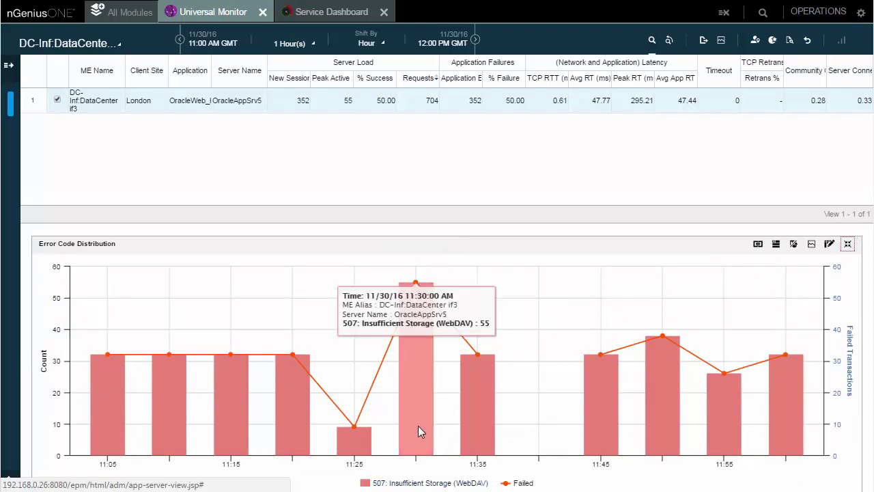
mouse_move(489, 415)
mouse_move(598, 412)
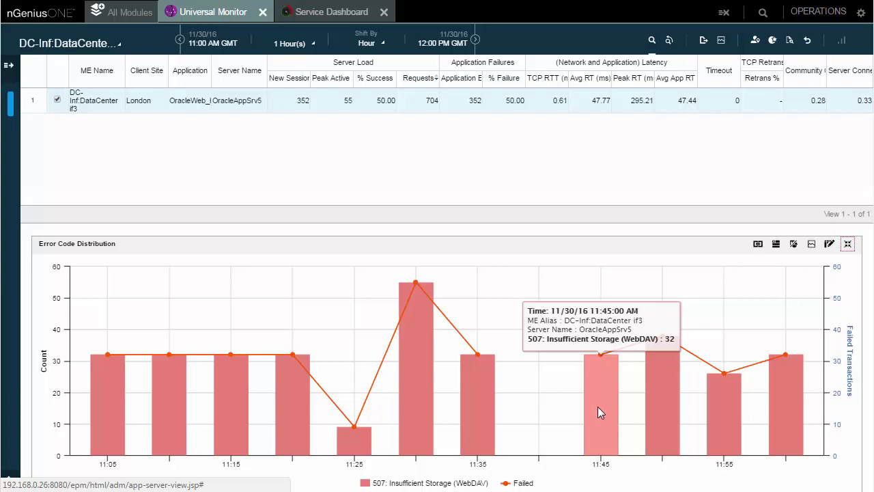
left_click(811, 246)
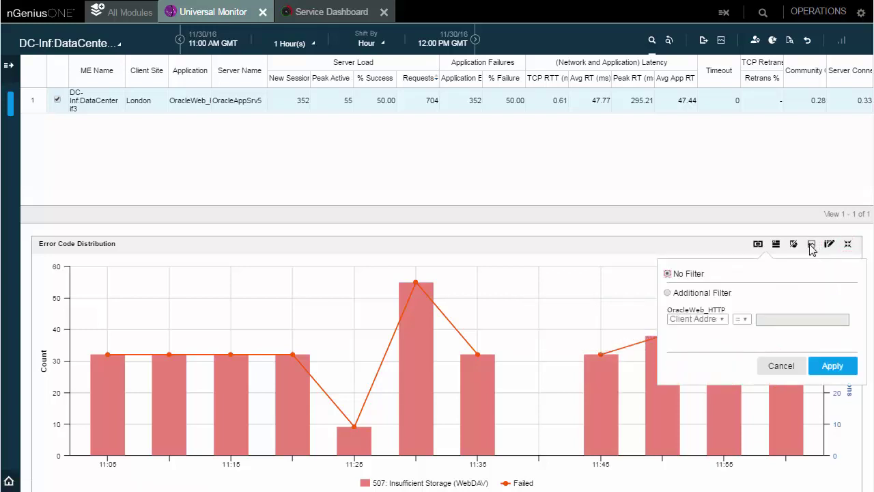
left_click(832, 366)
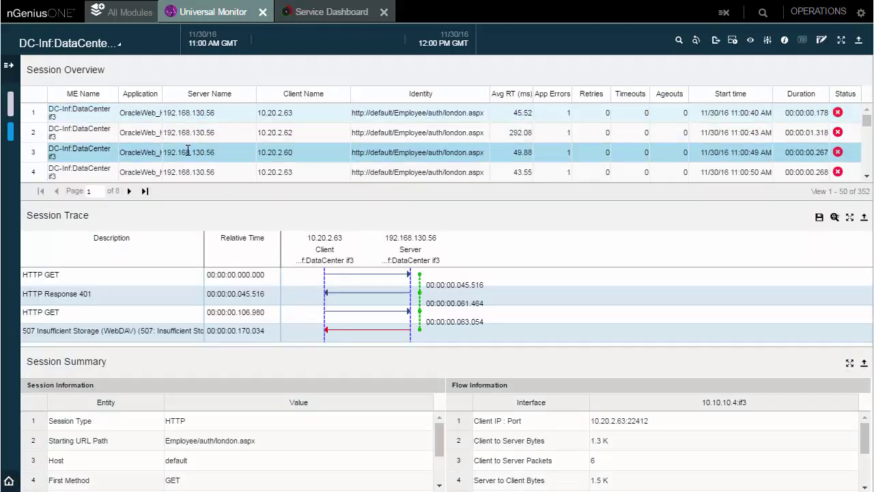
Step: Show the trace of the fourth failing session and scroll through its Session Summary
left_click(191, 172)
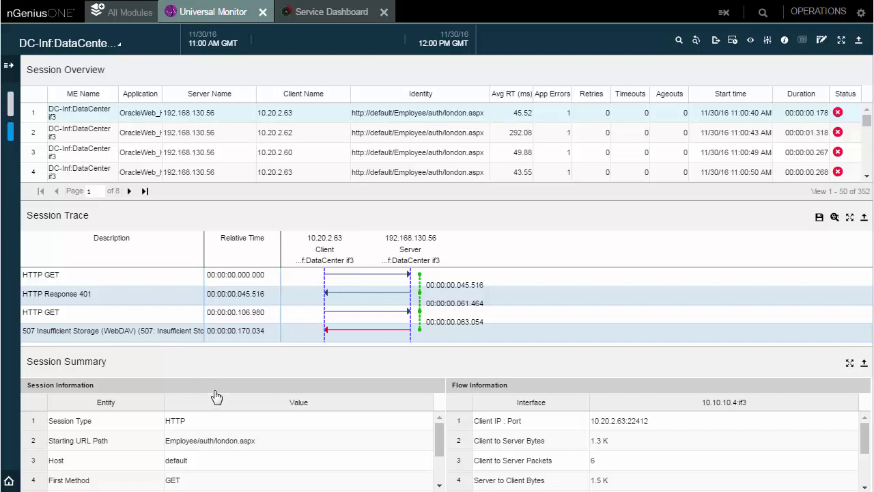
scroll(441, 455, "down", 1)
scroll(442, 454, "down", 2)
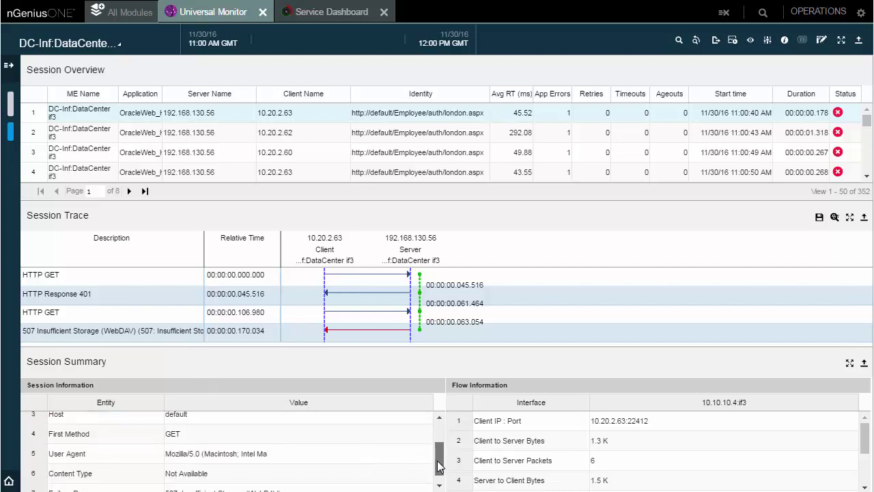
scroll(434, 468, "up", 3)
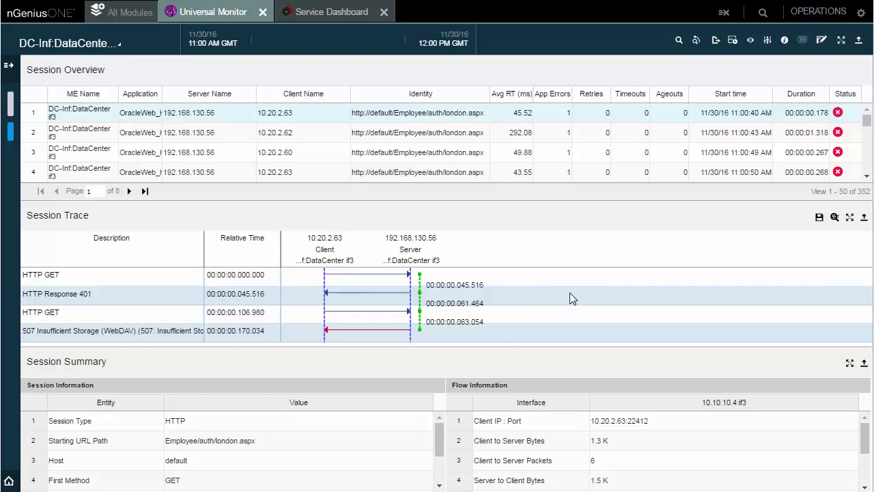
Step: Open the packet trace, expand packet 10's 507 HTTP response line, and return to Session Overview
left_click(416, 247)
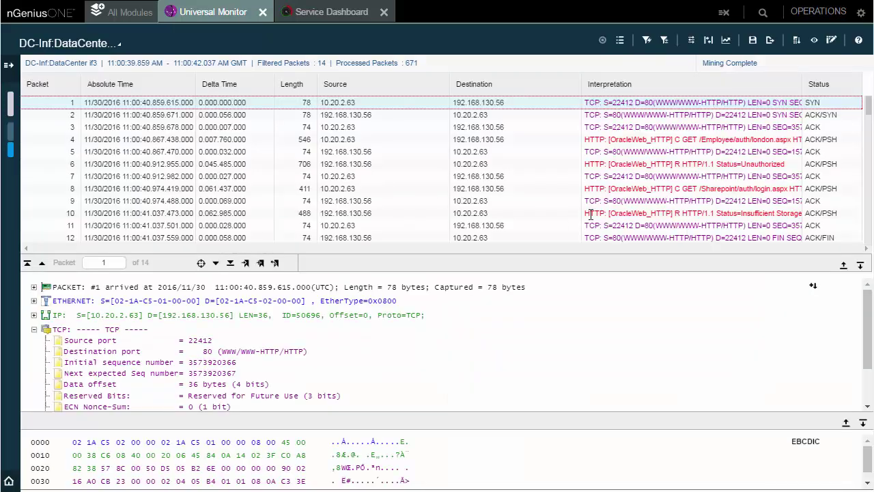
left_click(671, 212)
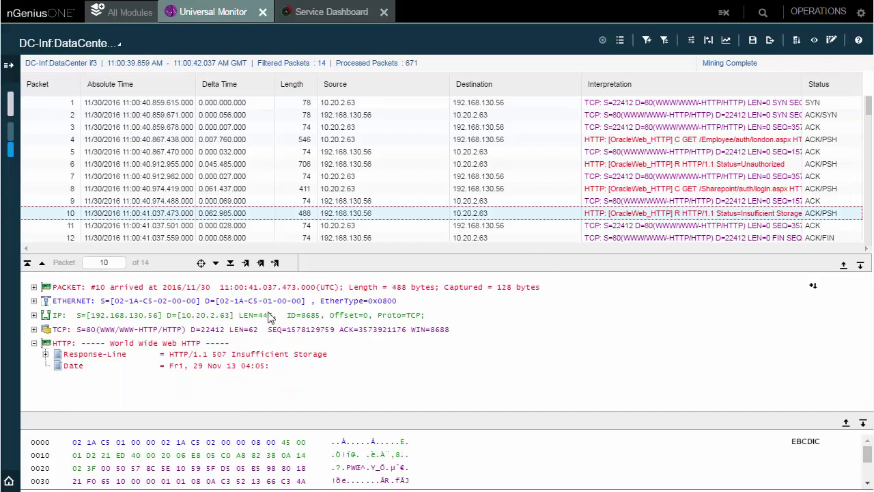
left_click(45, 354)
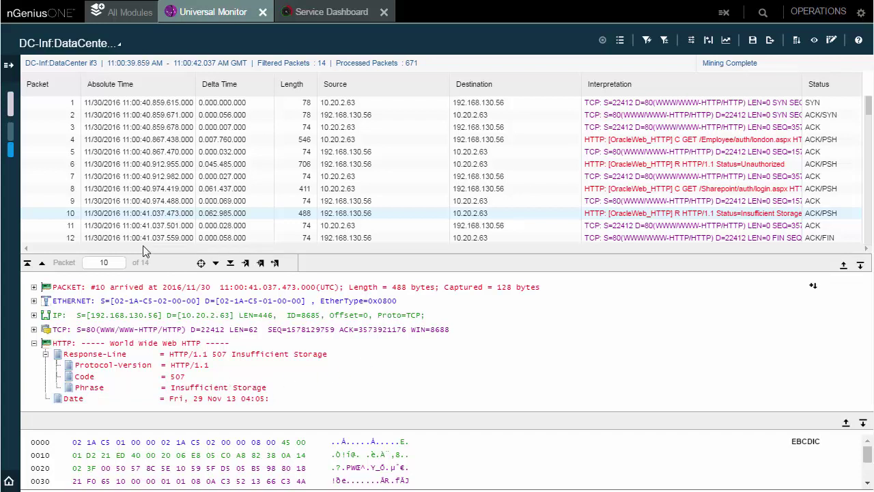
left_click(11, 138)
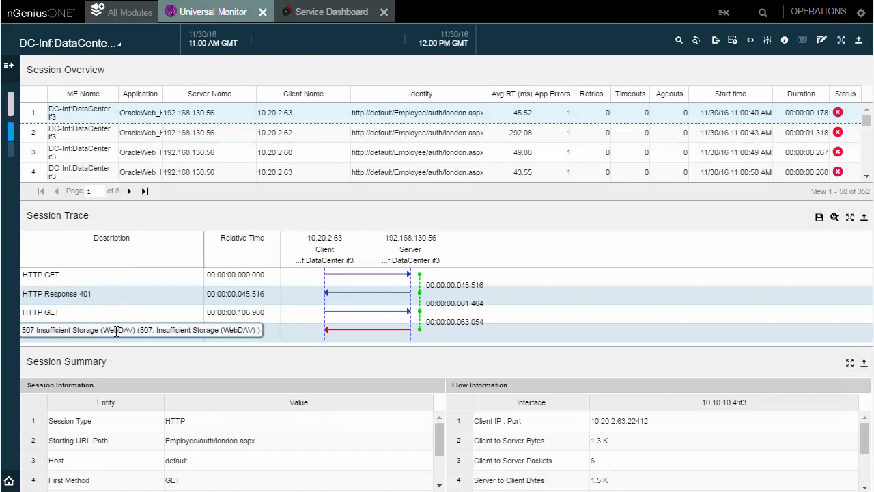
Step: Bring up the server table and restore the Error Code Distribution chart beside the others
left_click(10, 109)
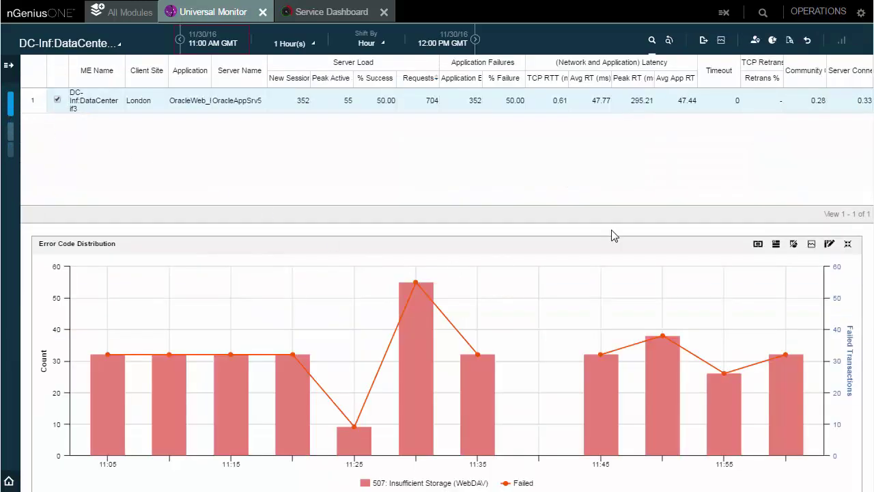
left_click(848, 245)
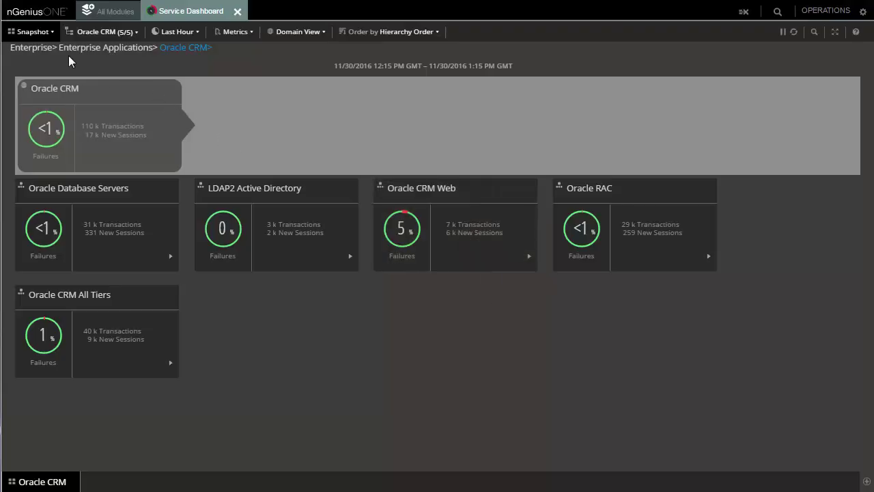
Step: Set the Oracle CRM dashboard display mode back to Over Time
left_click(39, 31)
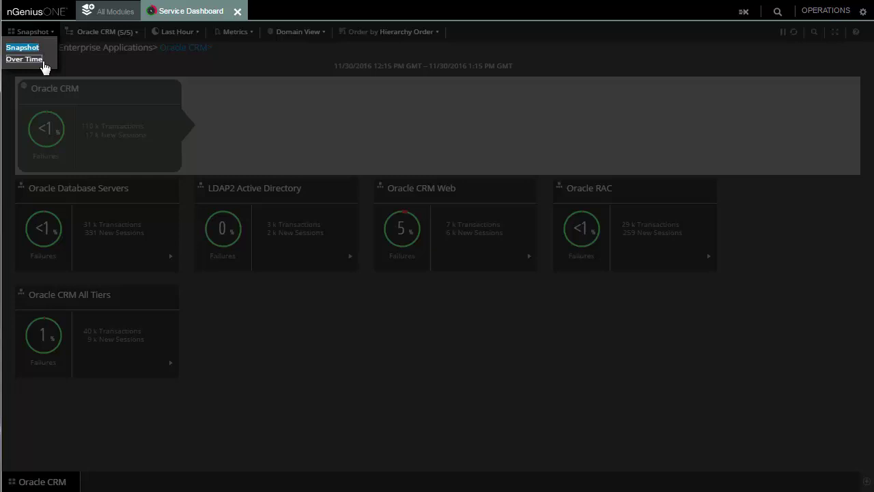
left_click(24, 59)
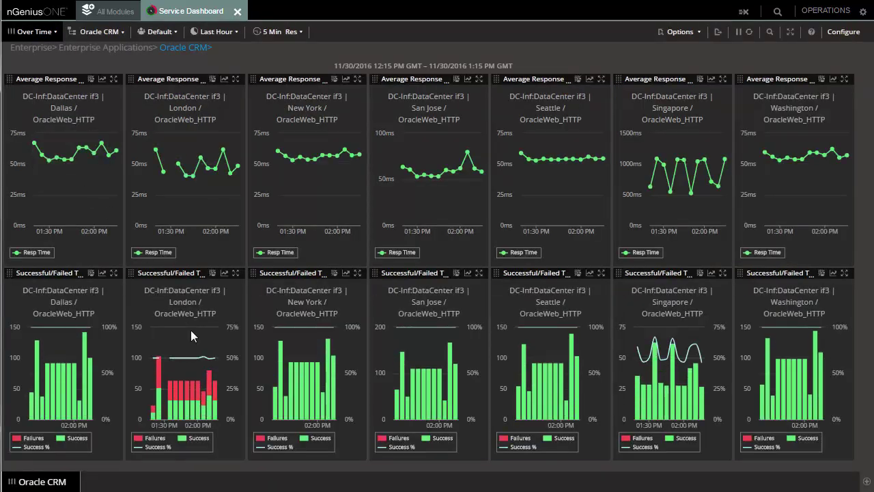
mouse_move(199, 345)
Step: In the Oracle CRM service tree, choose Service Dependency for Oracle CRM All Tiers
left_click(108, 36)
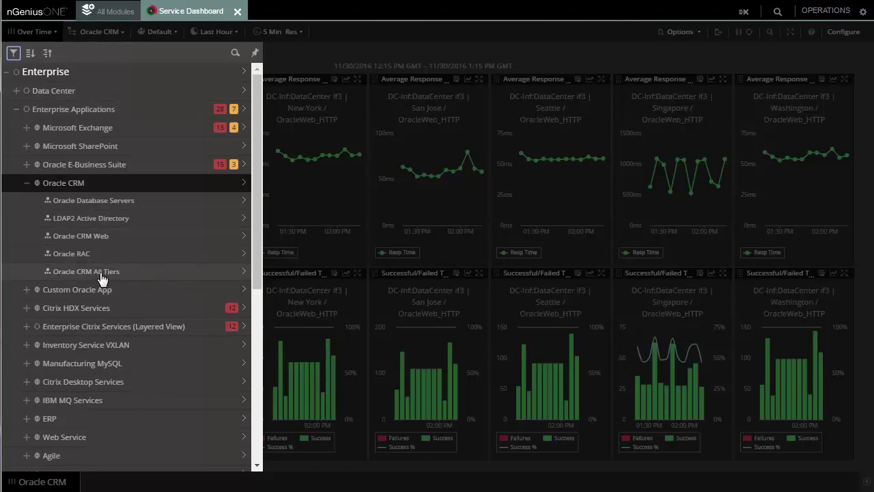
left_click(164, 272)
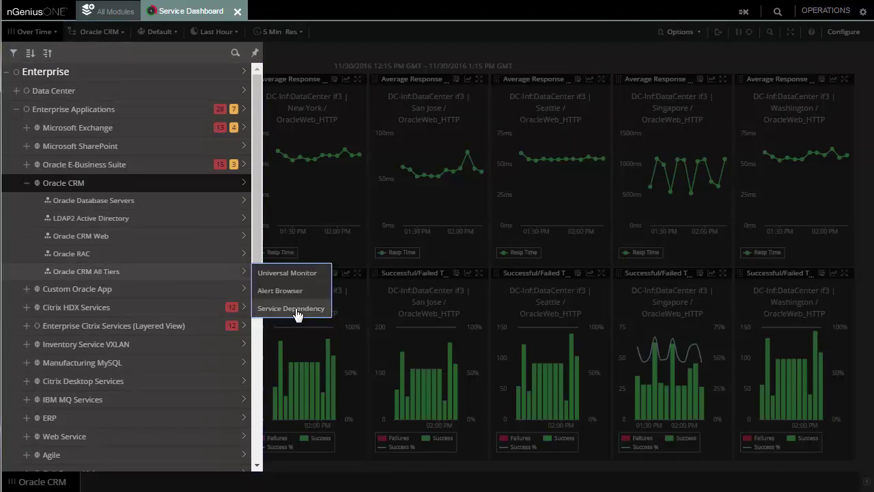
left_click(293, 309)
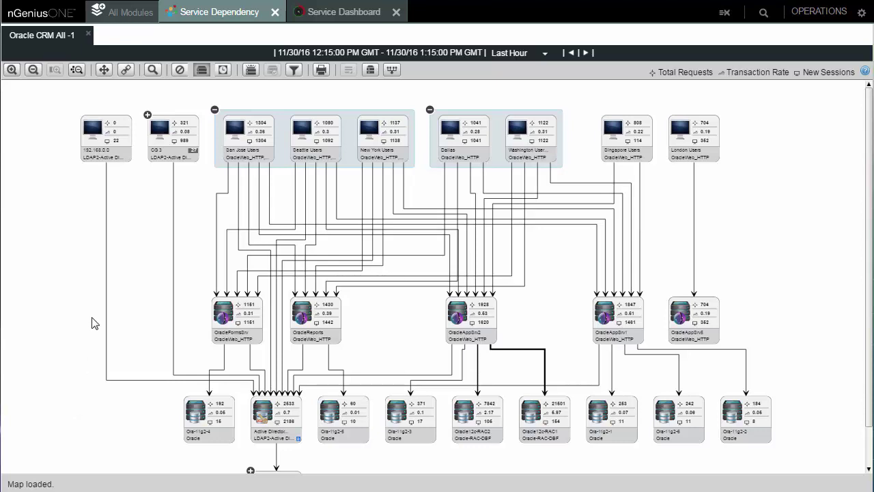
left_click(200, 74)
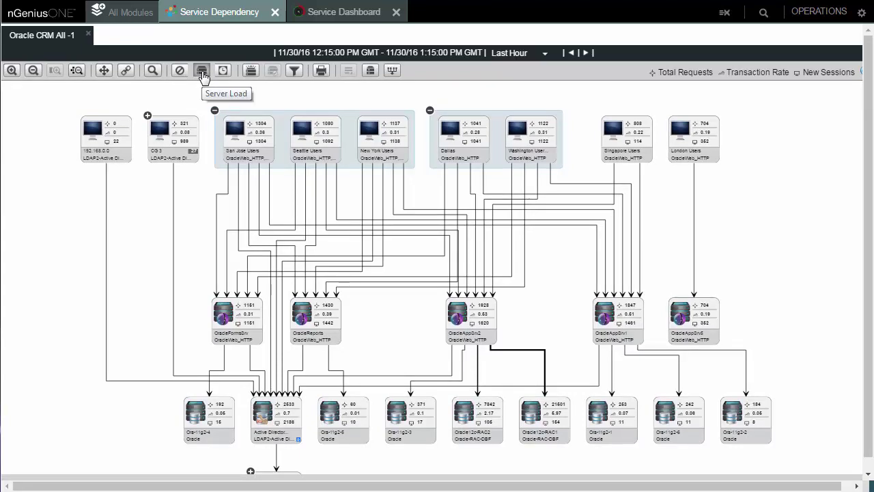
left_click(202, 74)
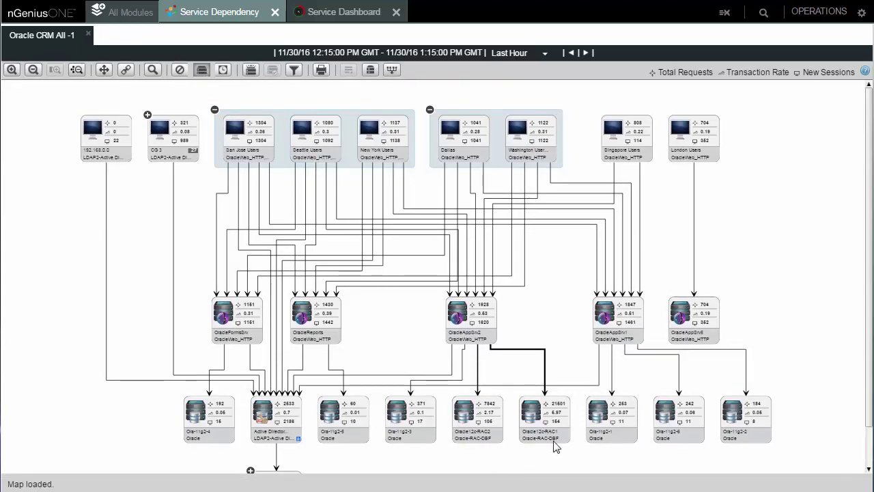
mouse_move(561, 411)
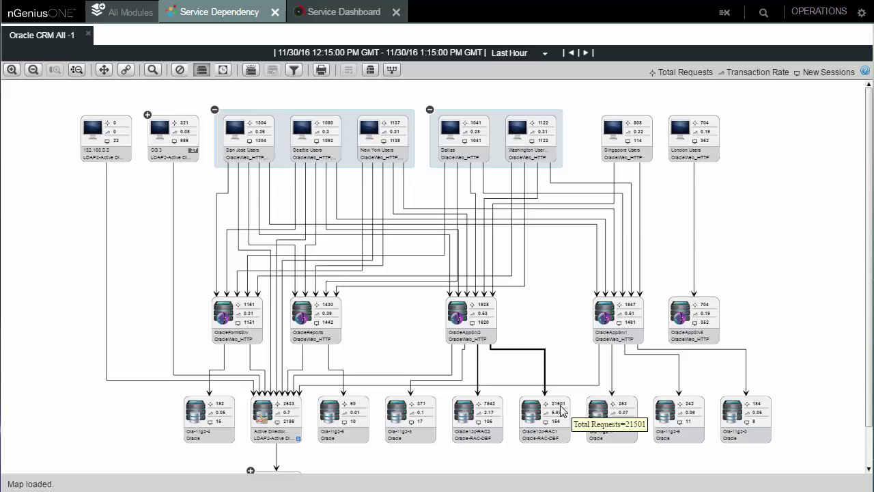
mouse_move(498, 407)
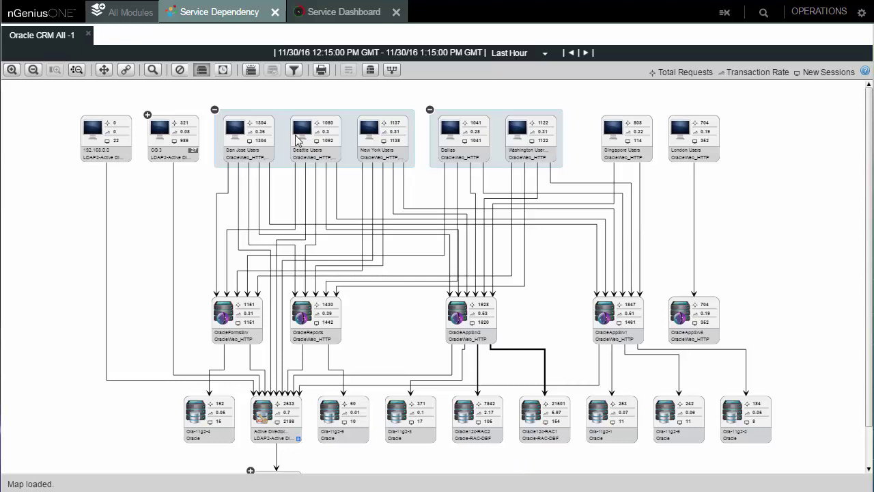
Step: Display Latency metrics on the dependency map and read each node's average response time, slow responses and timeouts
left_click(225, 76)
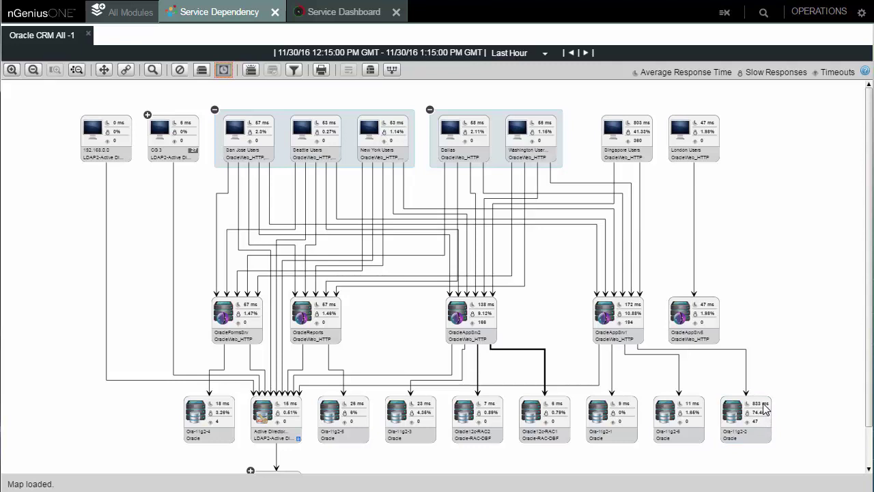
mouse_move(765, 408)
mouse_move(626, 410)
Step: Switch the map to Errors view and check London Users' 352 critical errors
left_click(180, 71)
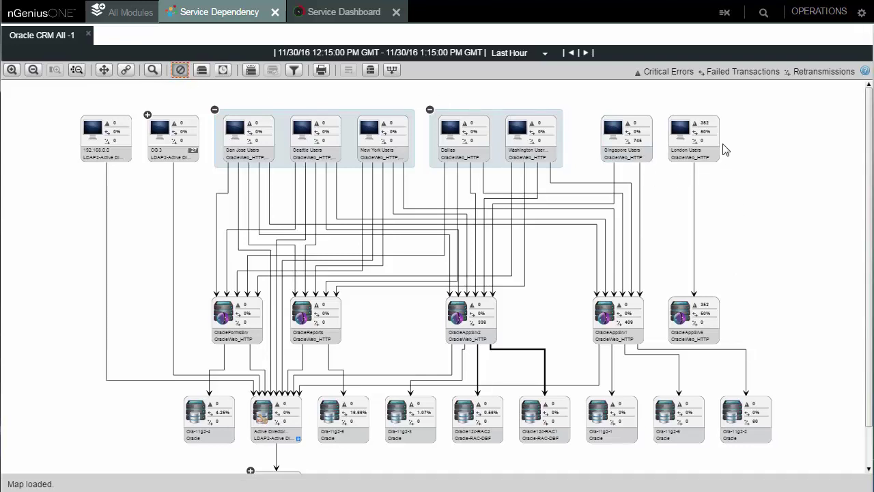
mouse_move(715, 127)
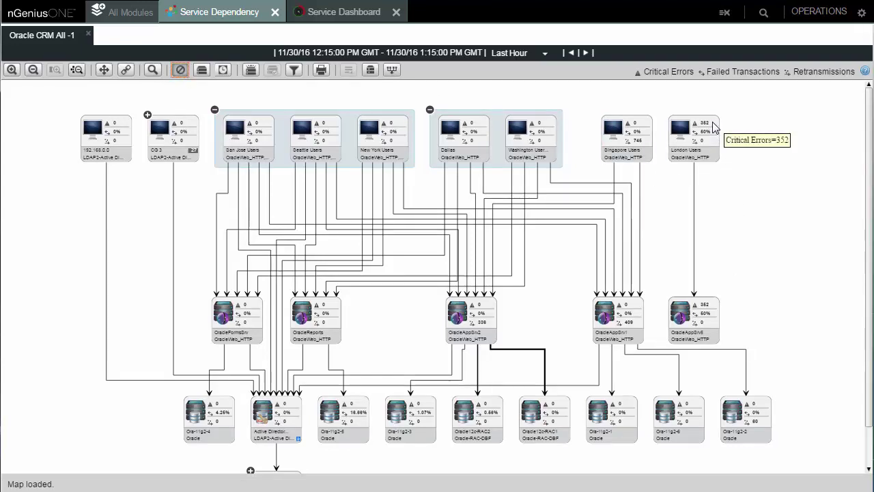